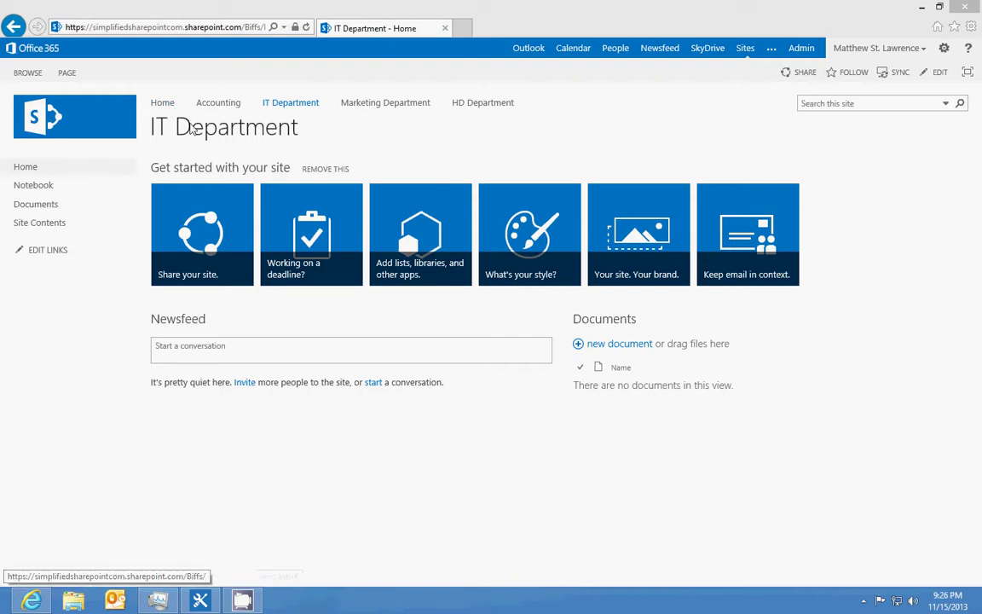
Step: Visit the parent site, return to IT Department, and remove the Getting Started tiles
click(161, 103)
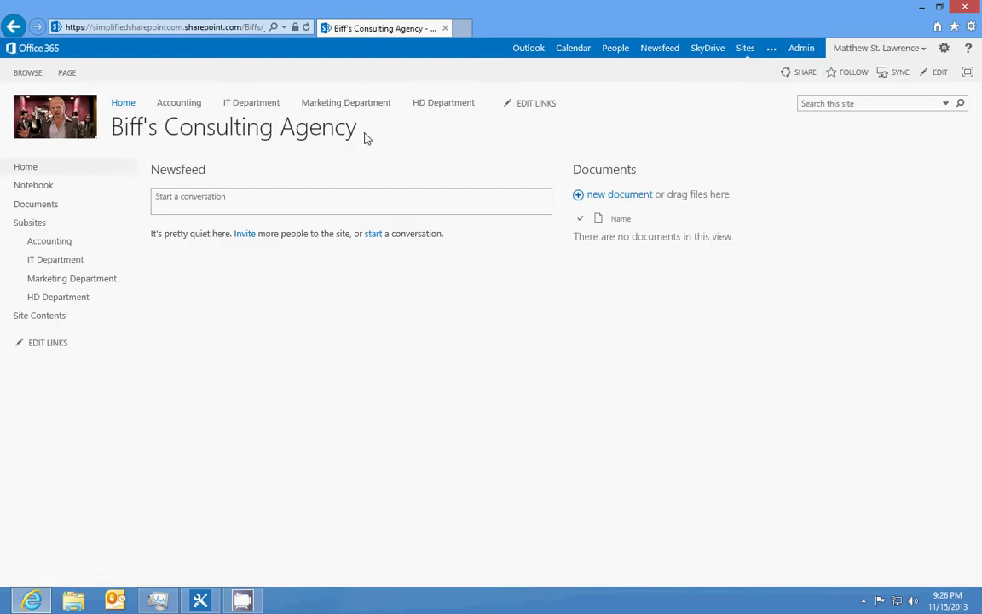
click(254, 103)
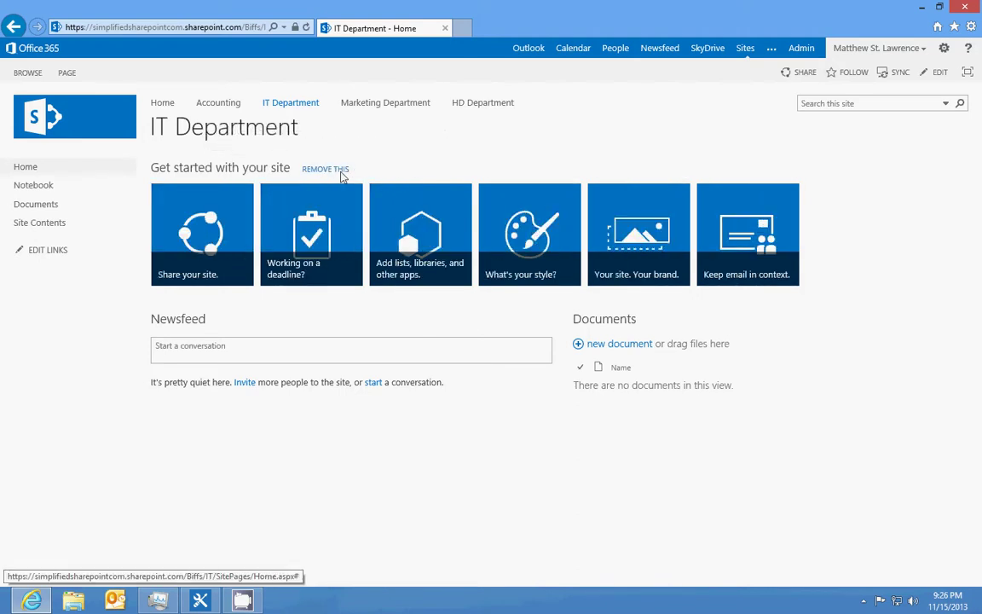
click(328, 170)
click(543, 351)
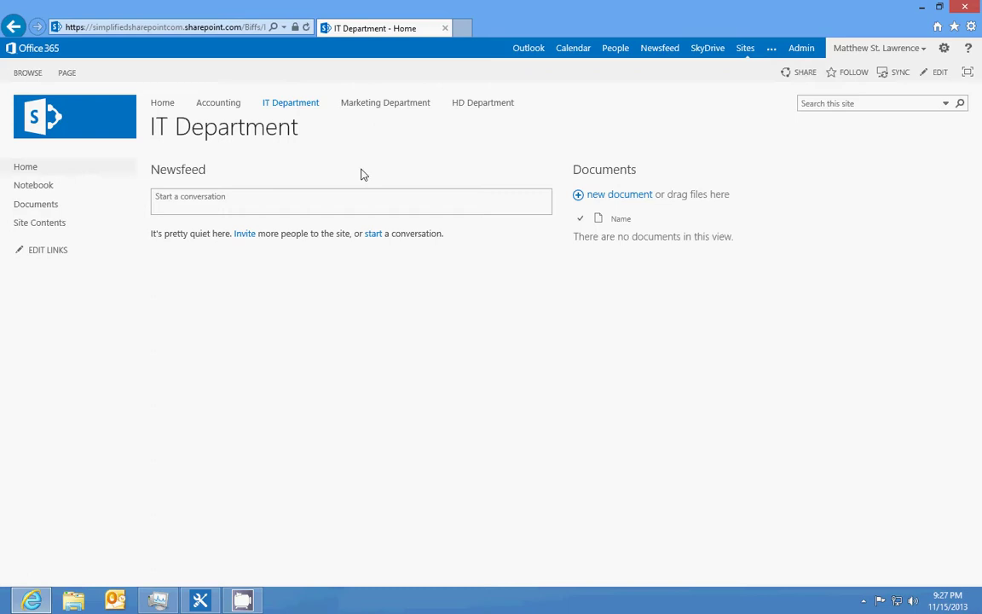
Step: Add a Custom List app named Assets to the IT Department site
click(944, 50)
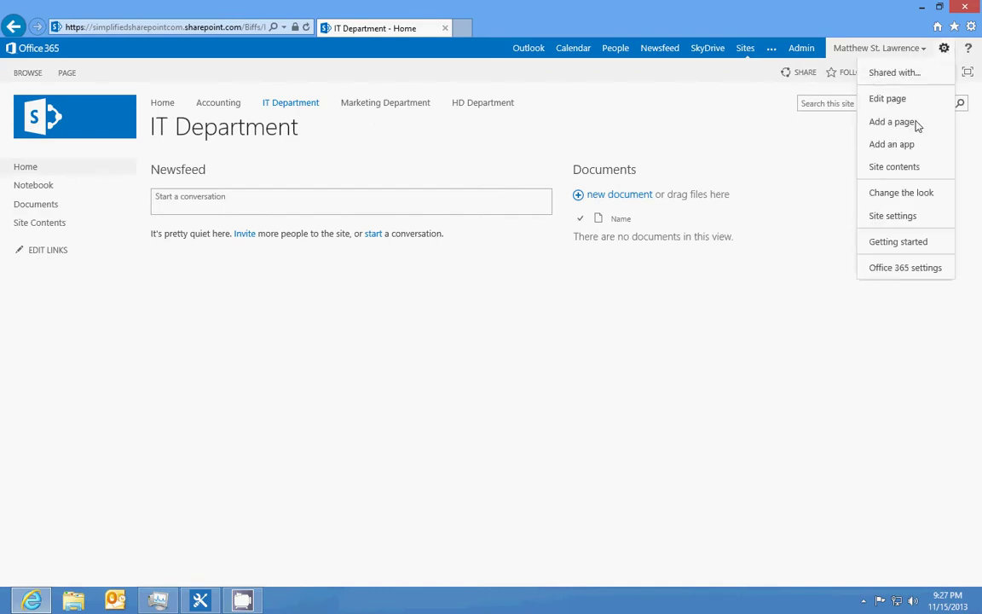
click(899, 145)
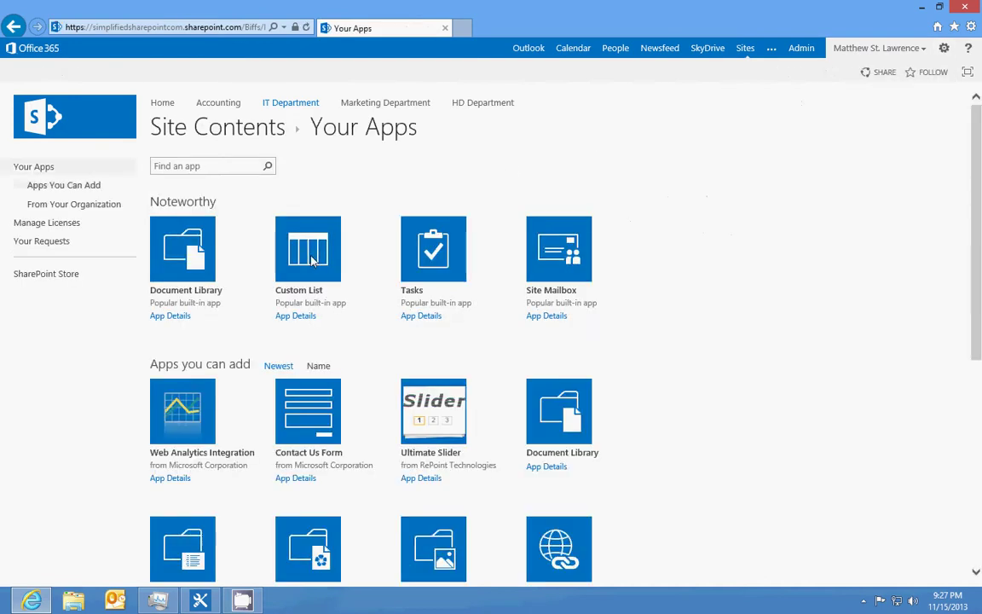
click(308, 248)
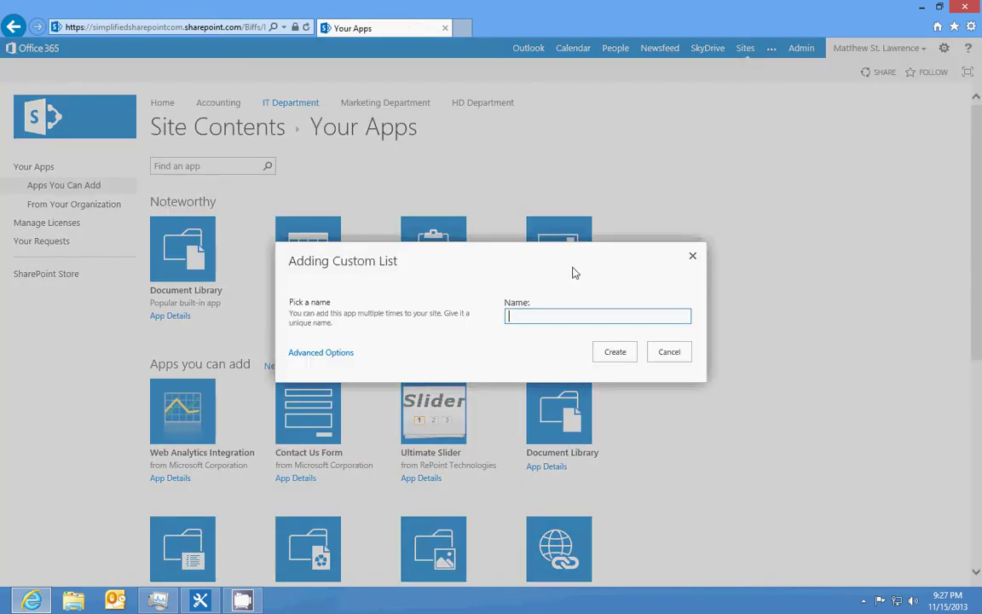
text(Assets)
key(Return)
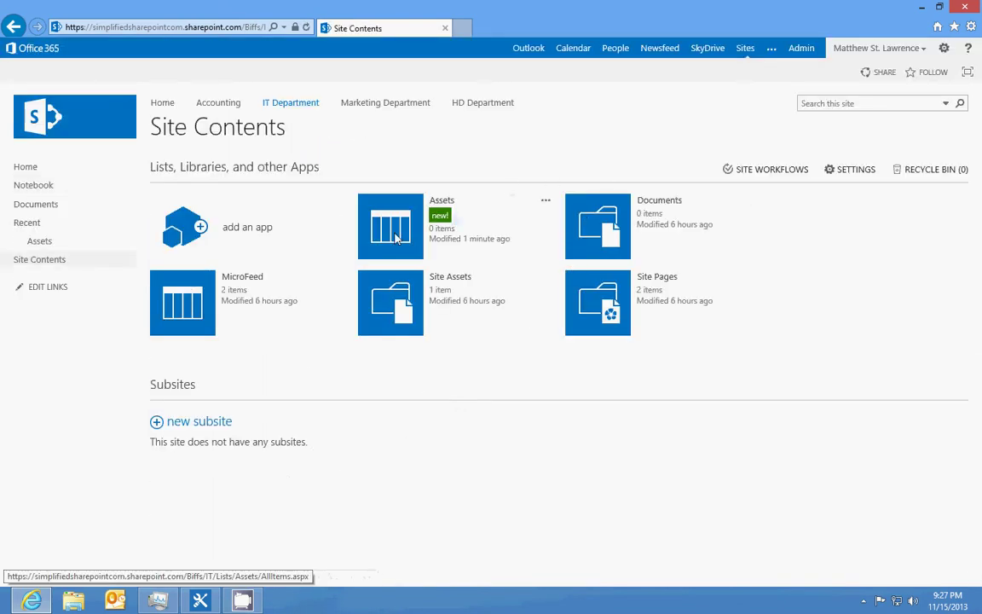
Step: Open the Assets list in edit mode and rename the Title column to Friendly Name
click(395, 238)
click(190, 219)
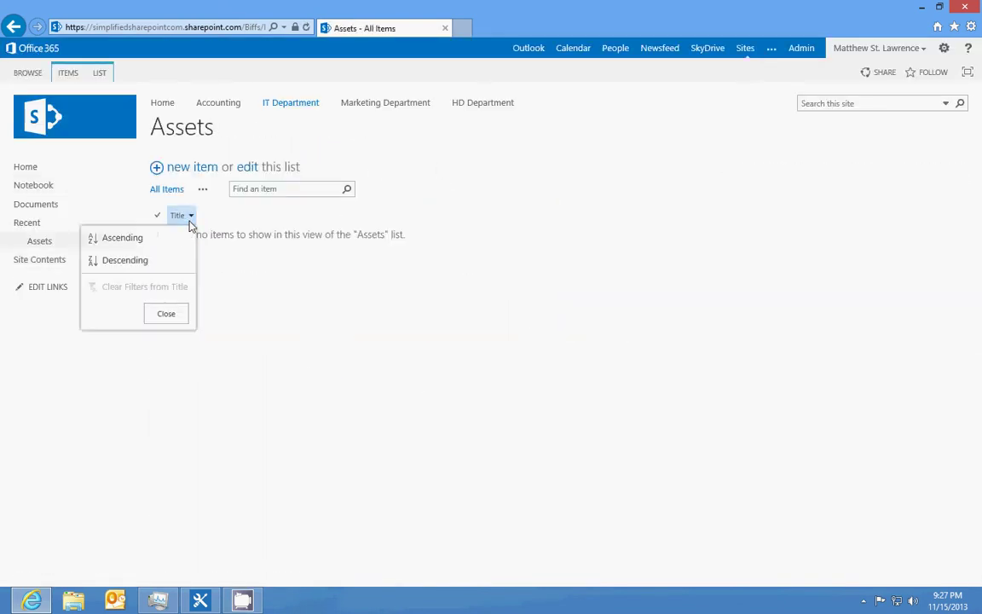
click(184, 239)
click(247, 168)
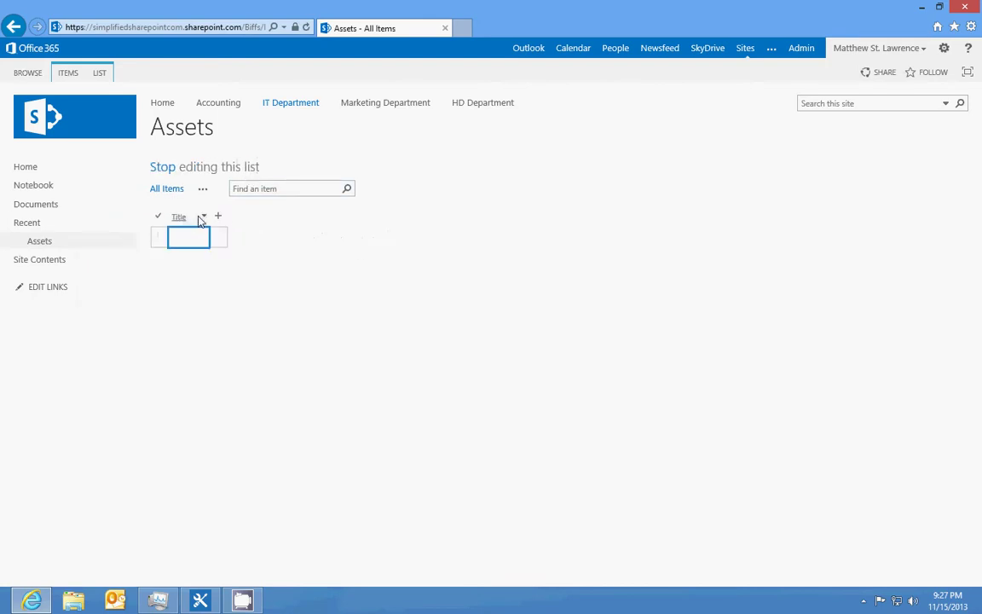
click(201, 217)
click(191, 241)
text(Friendly Name)
key(Return)
Step: Add a text column named Asset Tag to the Assets list
click(252, 218)
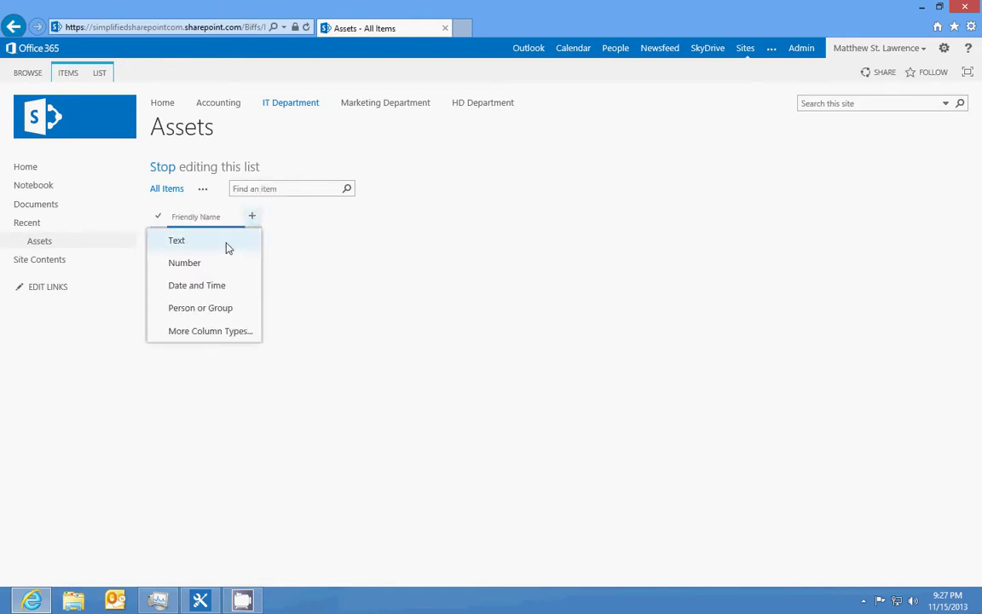
click(226, 245)
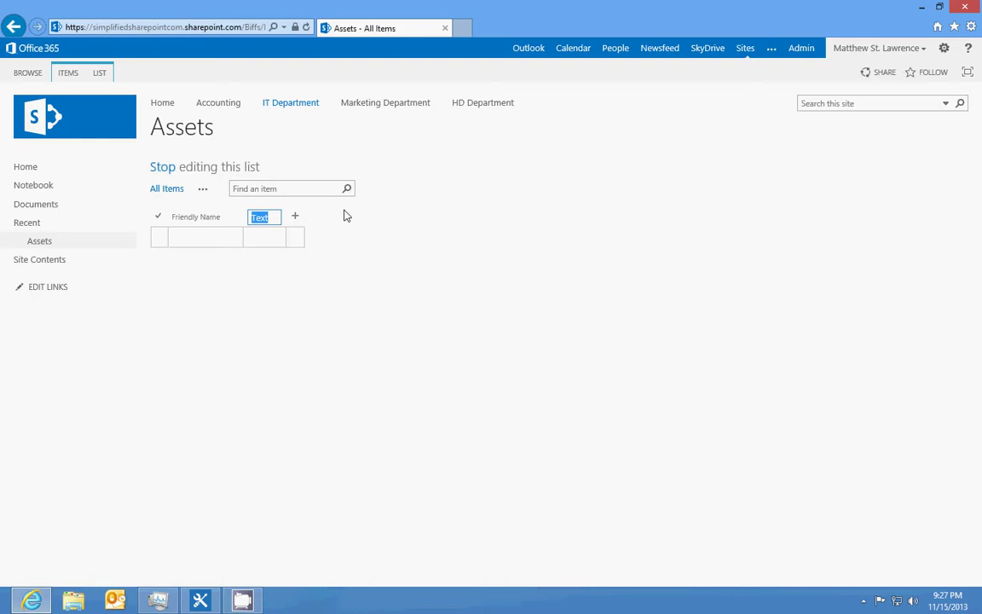
text(Asset)
text(Tag)
key(Return)
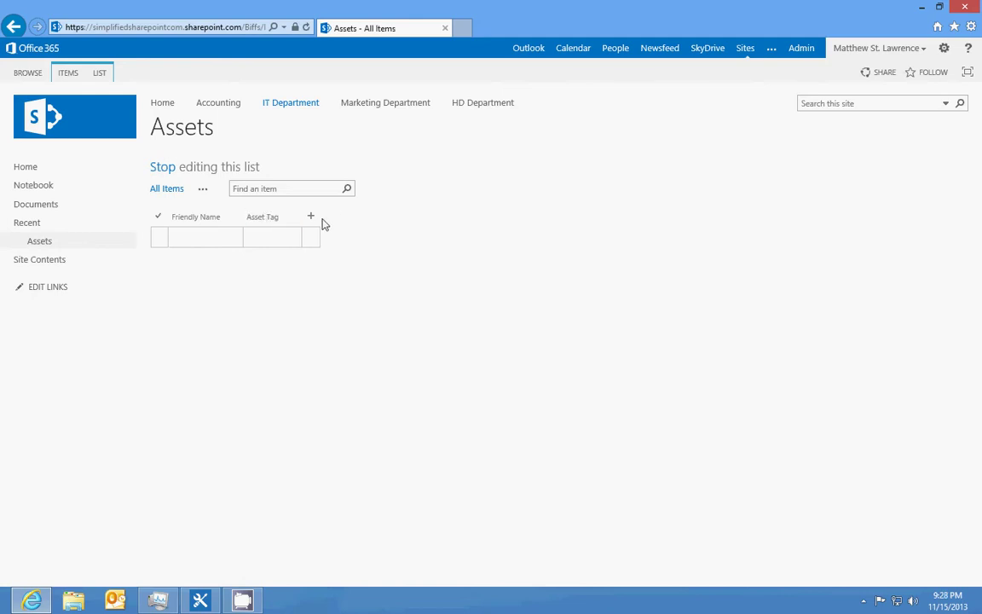
Step: Start a new Choice column named Item Type from More Column Types
click(312, 218)
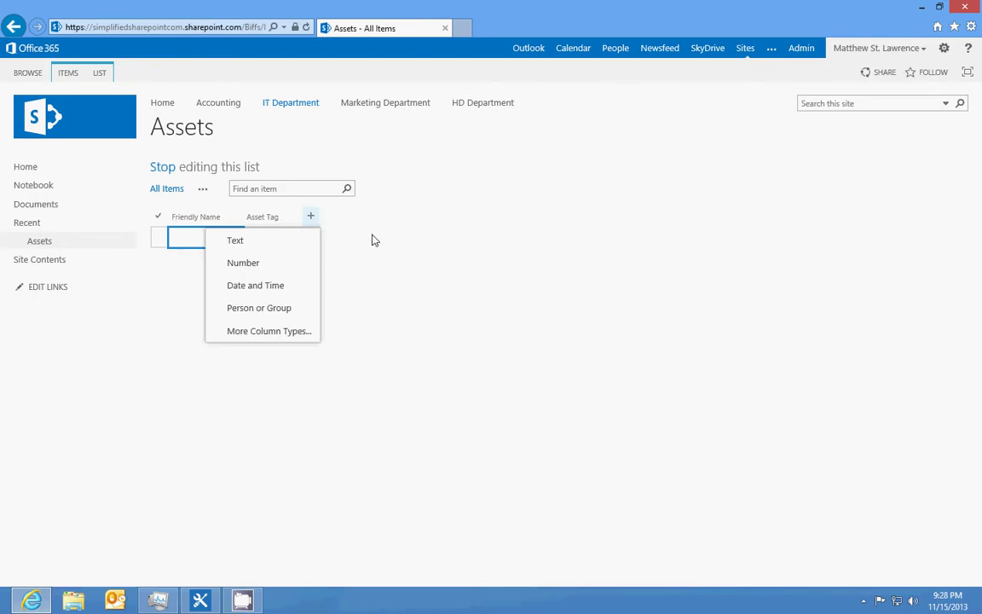
click(271, 331)
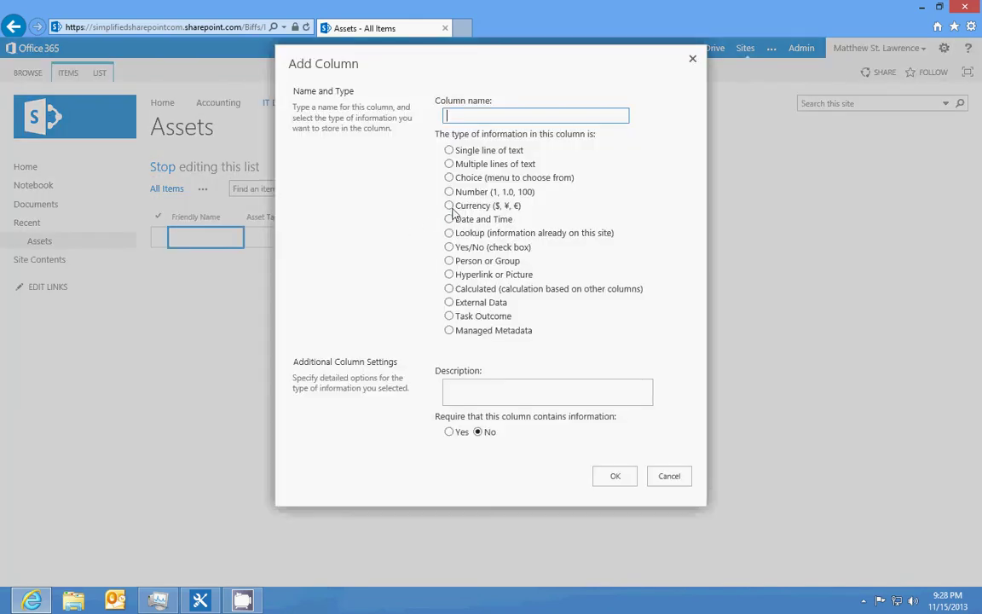
click(448, 177)
click(459, 113)
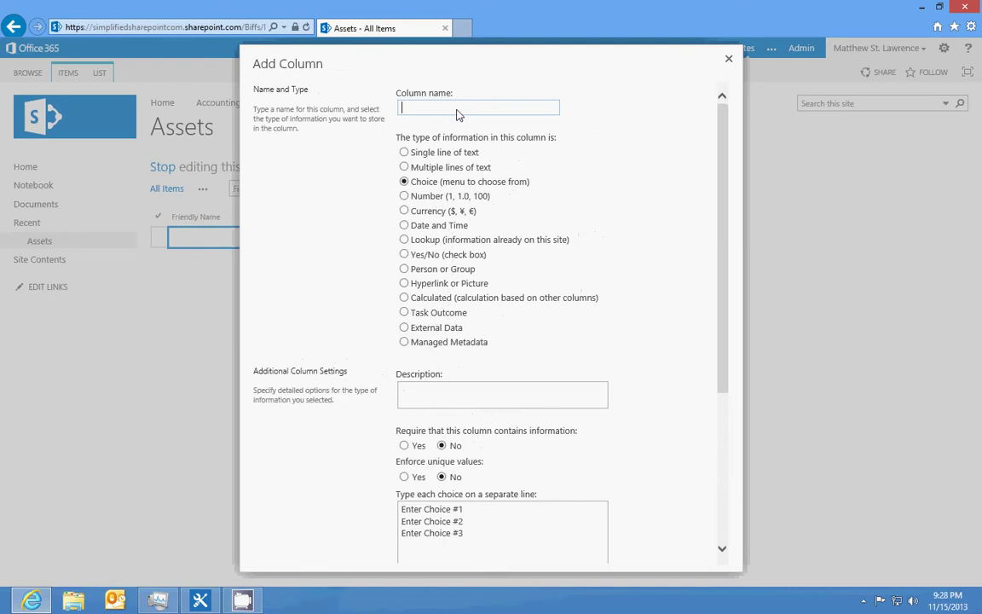
text(Item Type)
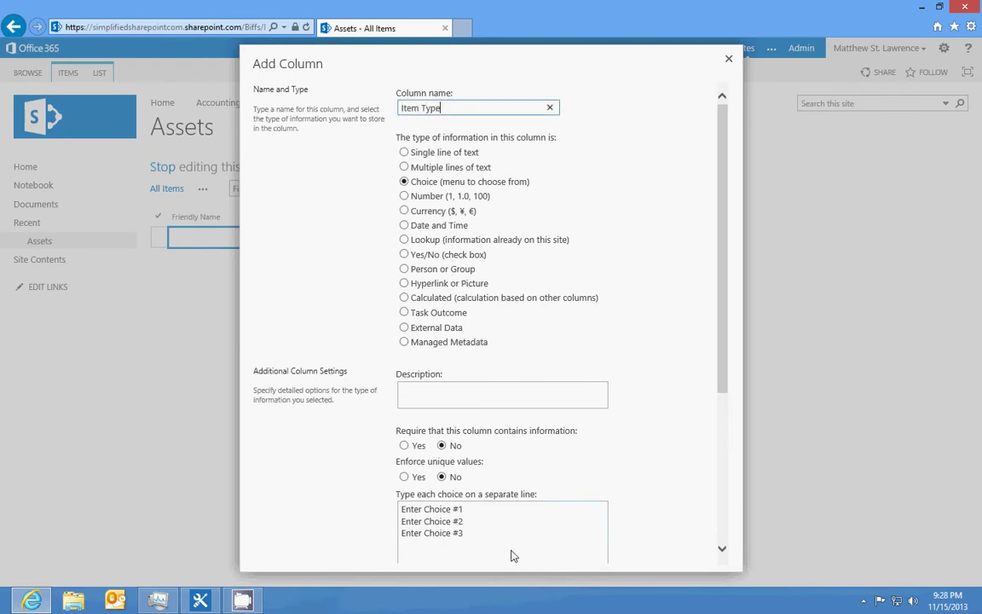
Step: Enter the choices Desktop, Laptop, Cell Phone, Desk Phone and Project, then save the column
click(467, 515)
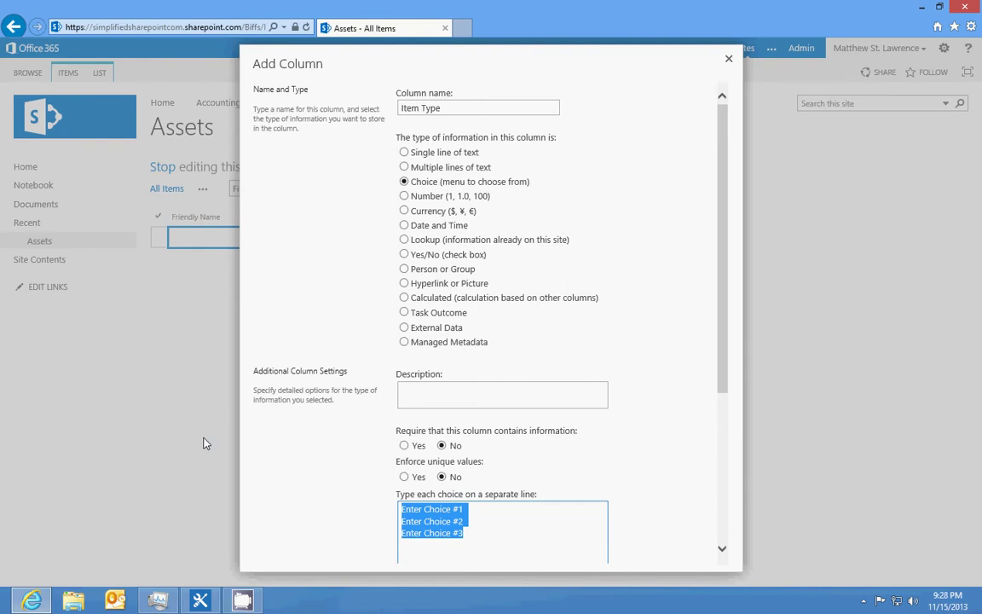
text(Comput)
key(BackSpace)
key(BackSpace)
key(BackSpace)
key(BackSpace)
key(BackSpace)
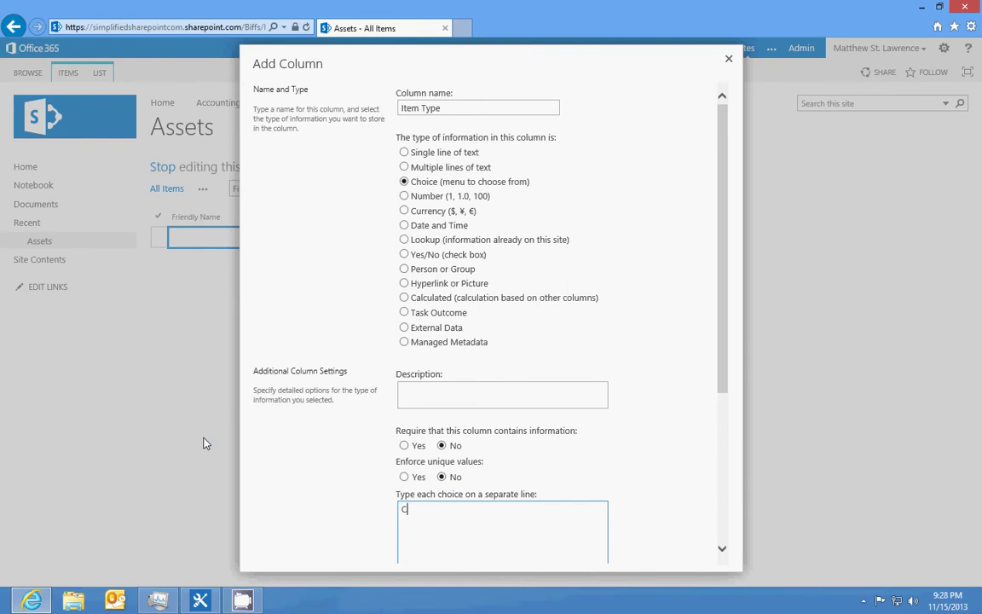
key(BackSpace)
text(Desktop Laptop)
key(Return)
text(Cell Phone)
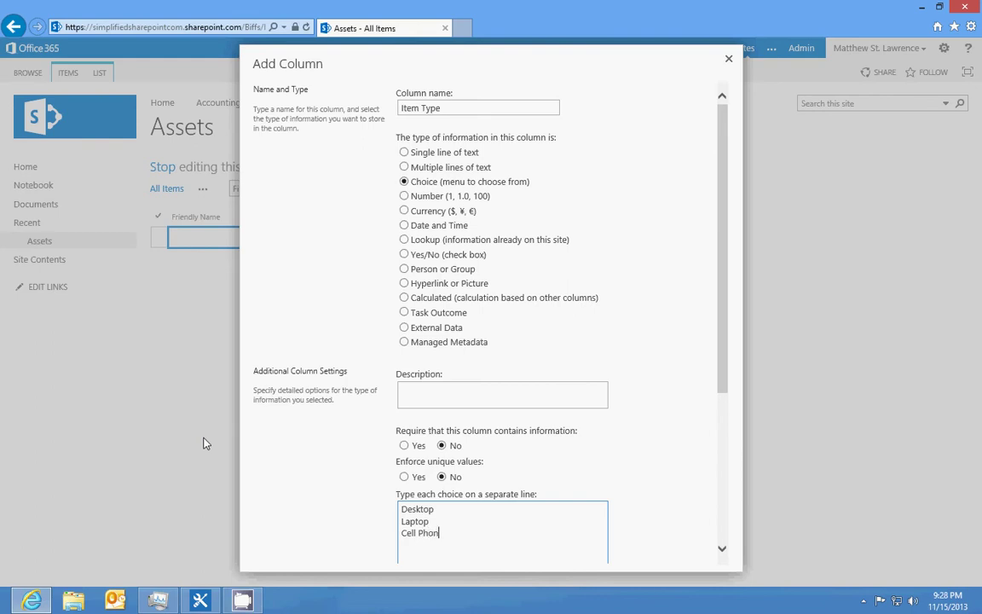
key(Return)
text(Desk Phone)
key(Return)
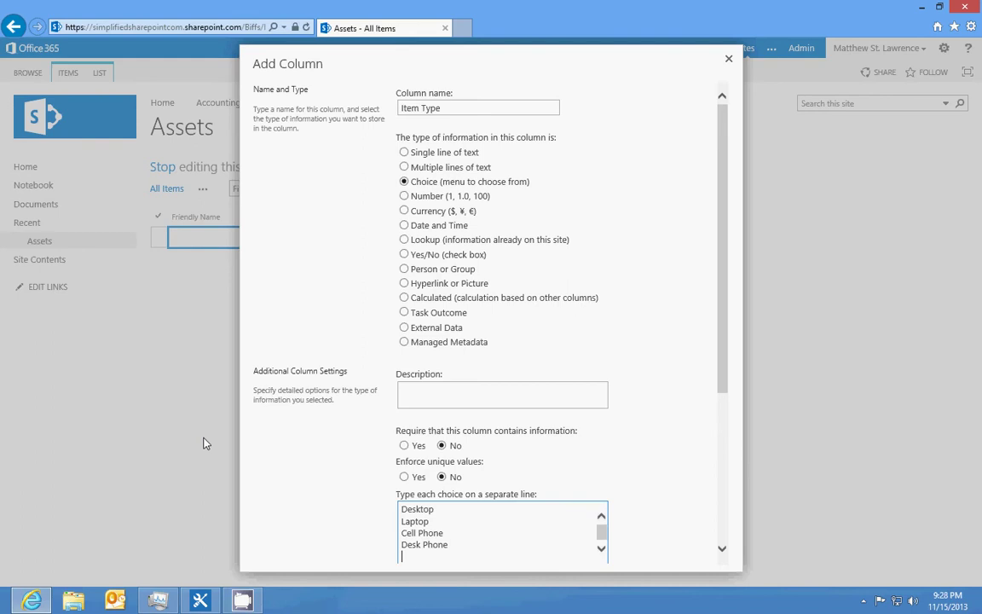
text(Proejc)
key(BackSpace)
key(BackSpace)
text(c)
text(ject)
scroll(644, 391, down, 3)
click(633, 553)
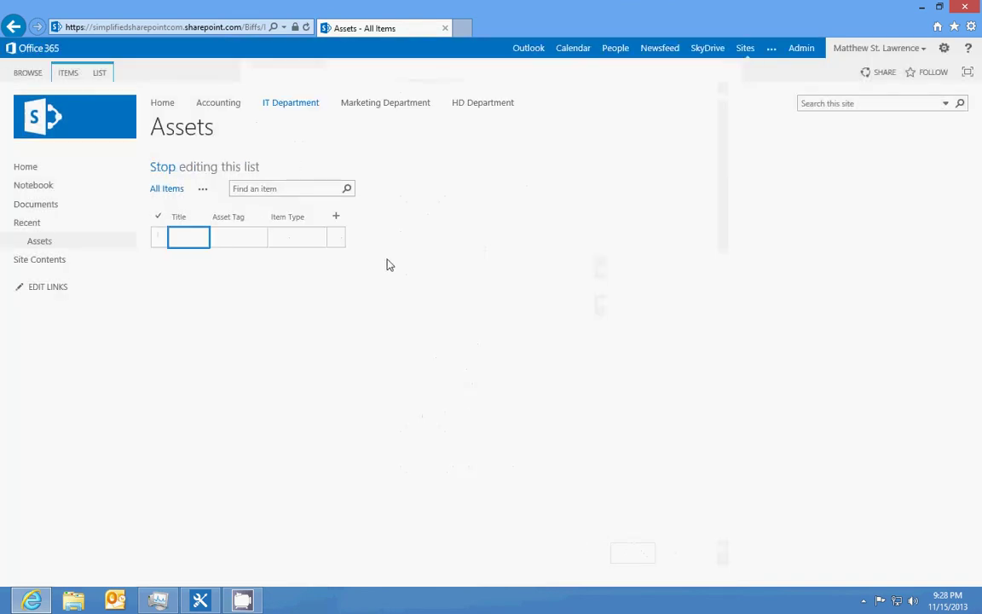
Step: Start a new Choice column named Building from More Column Types
click(336, 218)
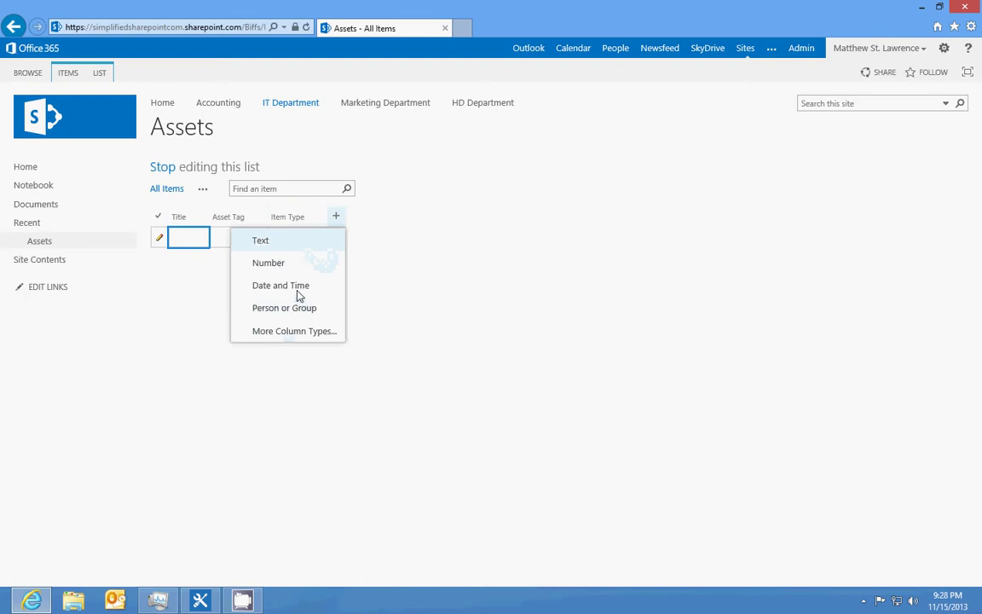
click(305, 333)
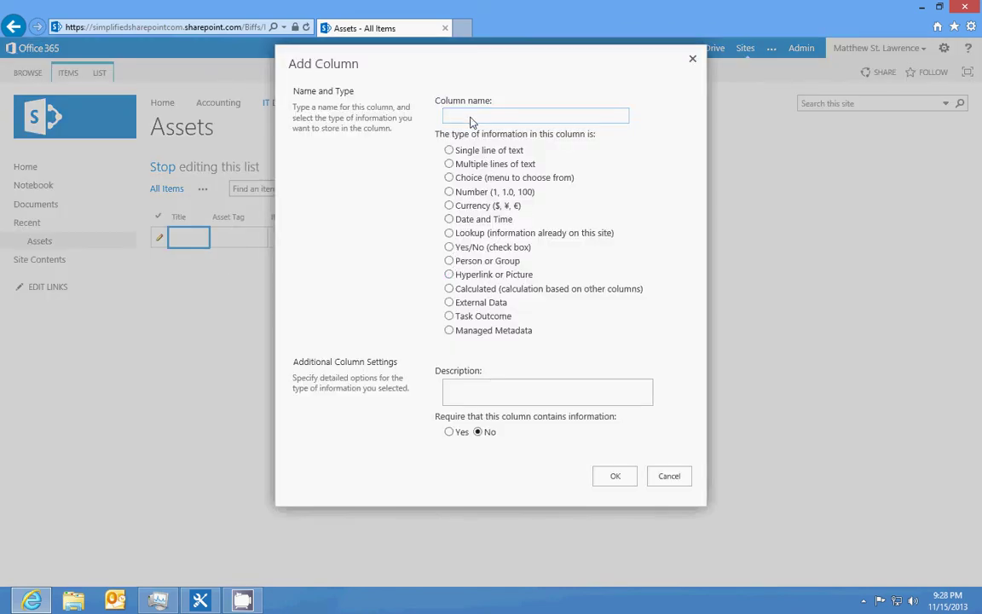
text(Building)
click(448, 178)
Step: Replace the placeholder choices with North, South, East and West, then save the column
scroll(641, 387, down, 5)
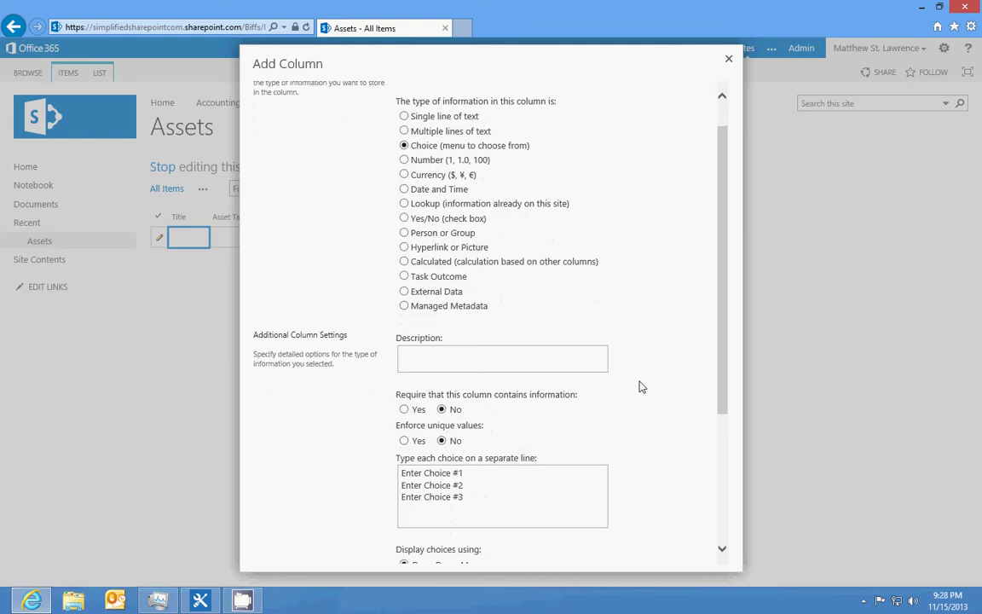
drag(477, 317, 311, 309)
drag(545, 337, 362, 296)
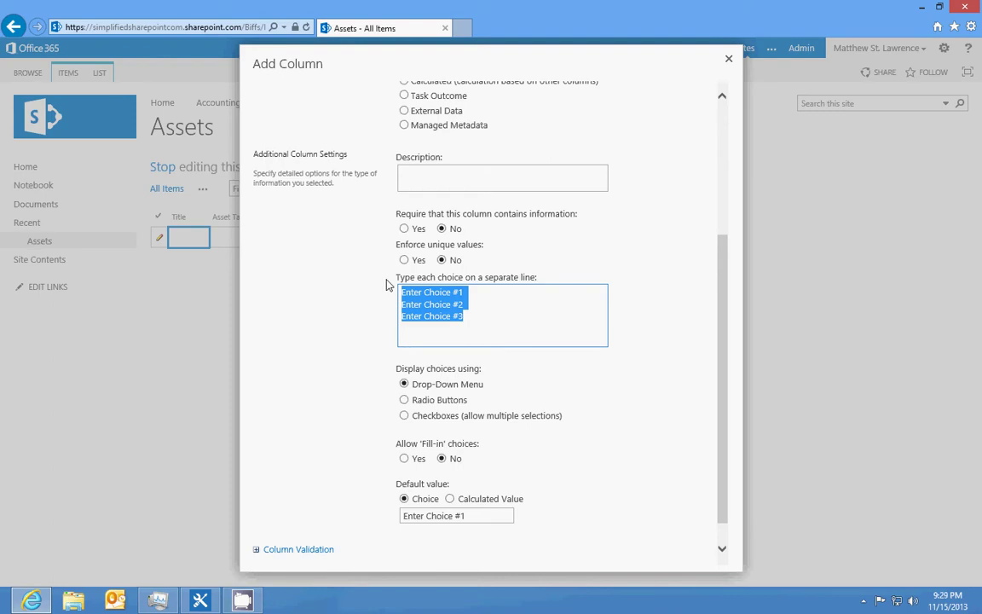
text(North )
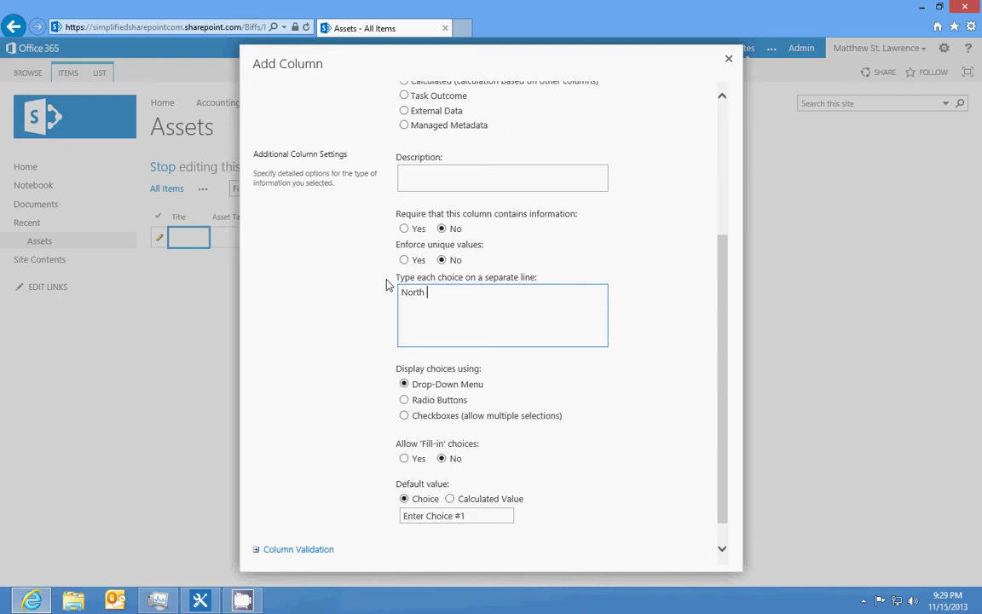
text(South Eas)
key(BackSpace)
key(BackSpace)
key(BackSpace)
text(East )
text(West)
key(Return)
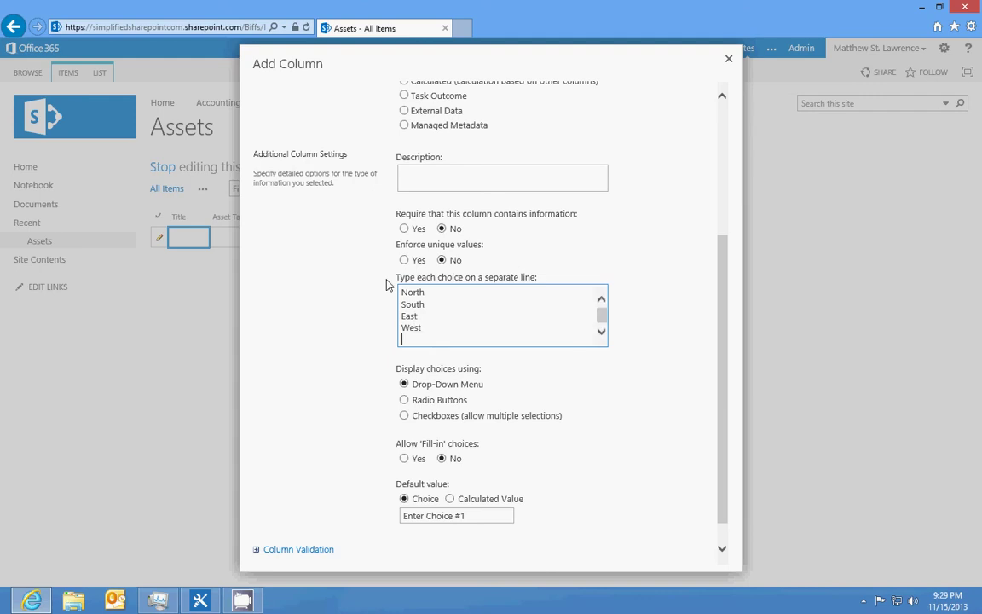
click(668, 372)
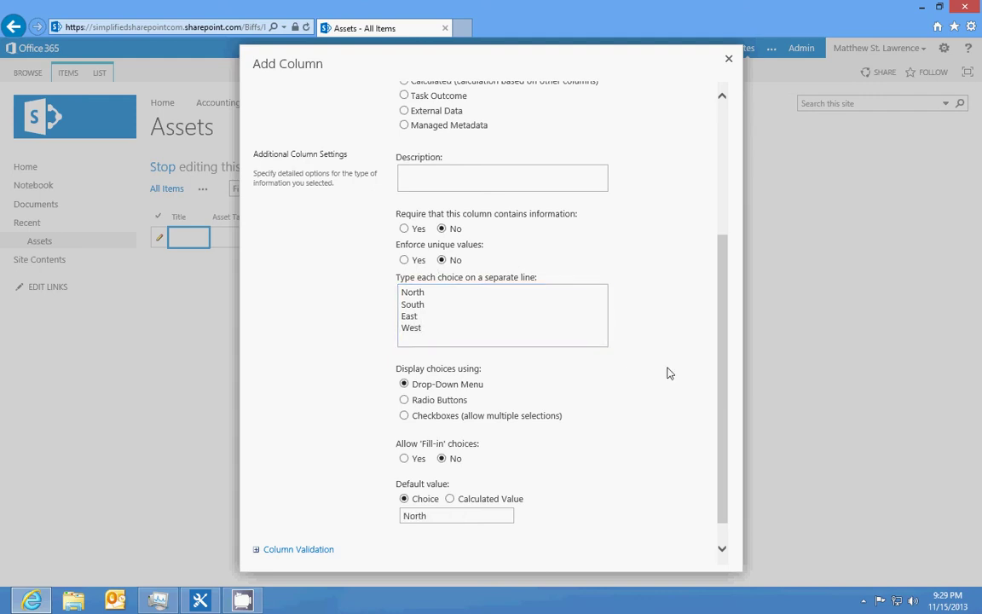
scroll(669, 373, down, 1)
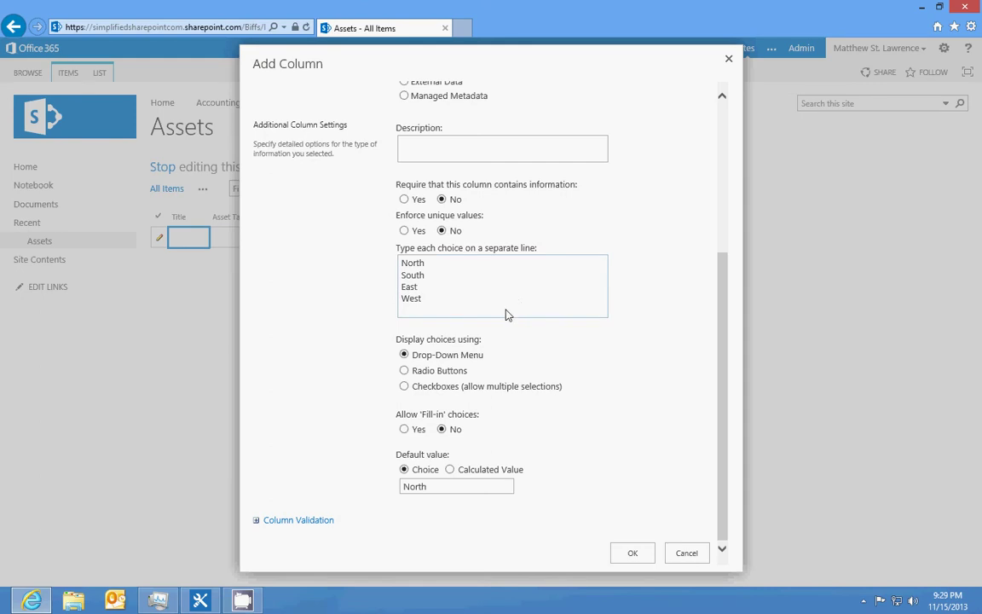
click(633, 553)
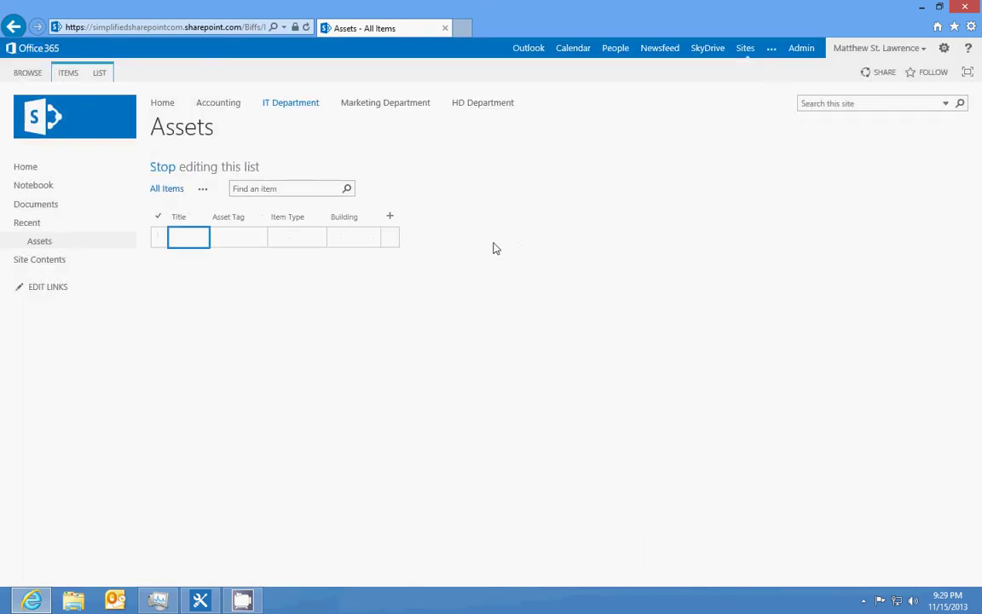
Step: Rename the Title column heading to Friendly Name and stop editing the list
click(197, 217)
click(188, 242)
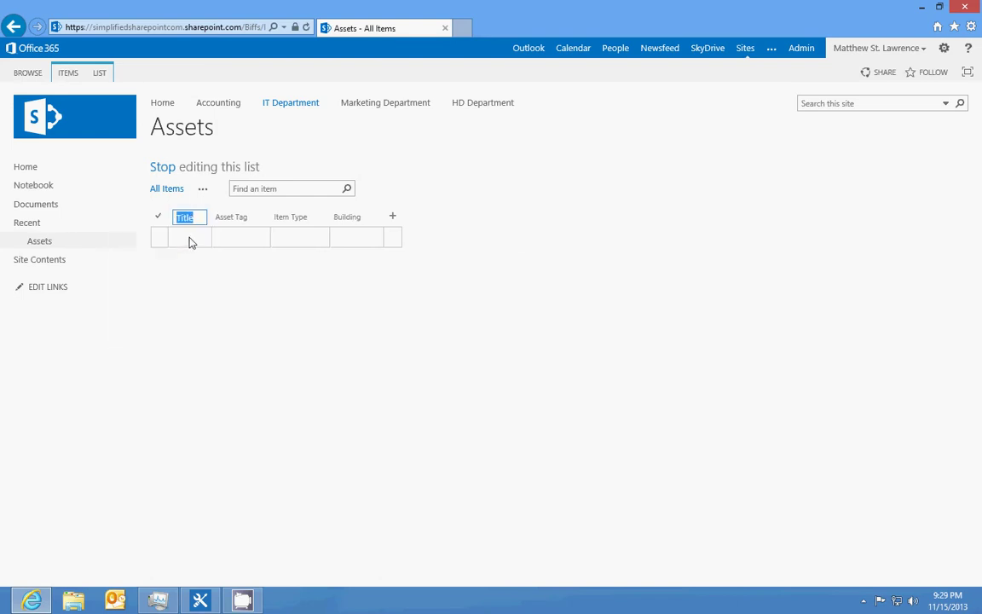
text(Friendly Name)
key(Return)
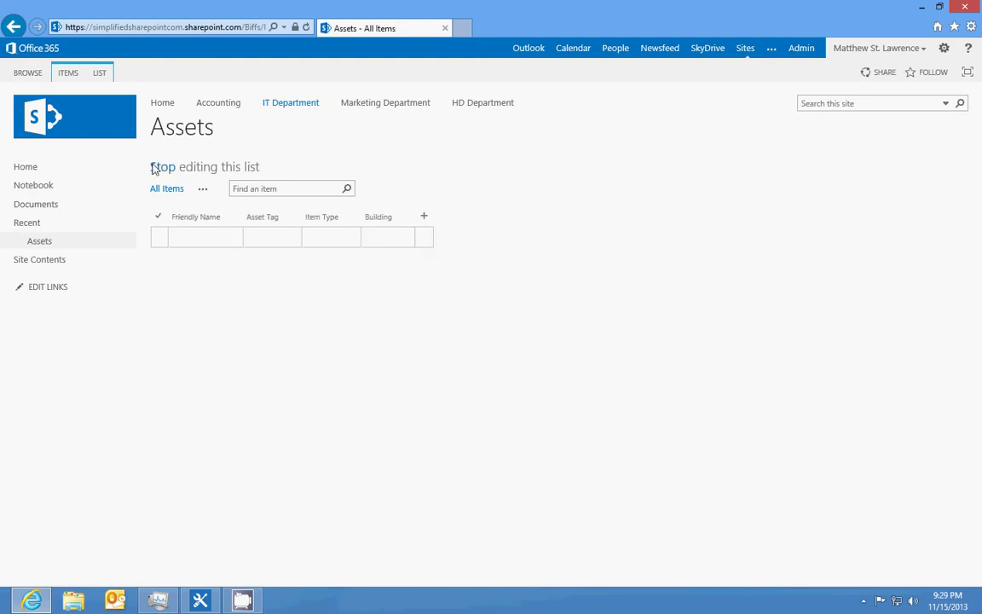
click(158, 168)
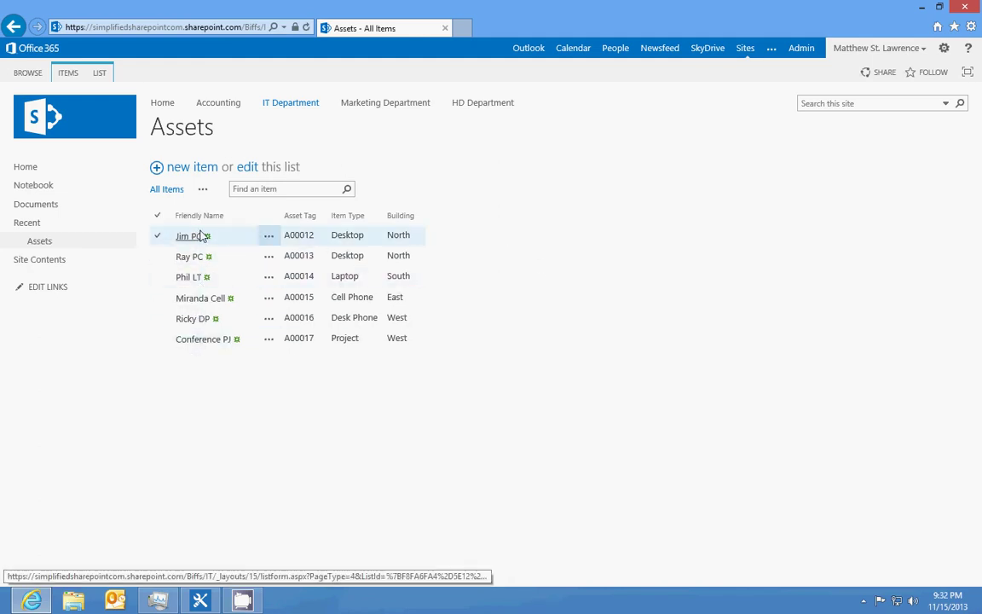
click(195, 342)
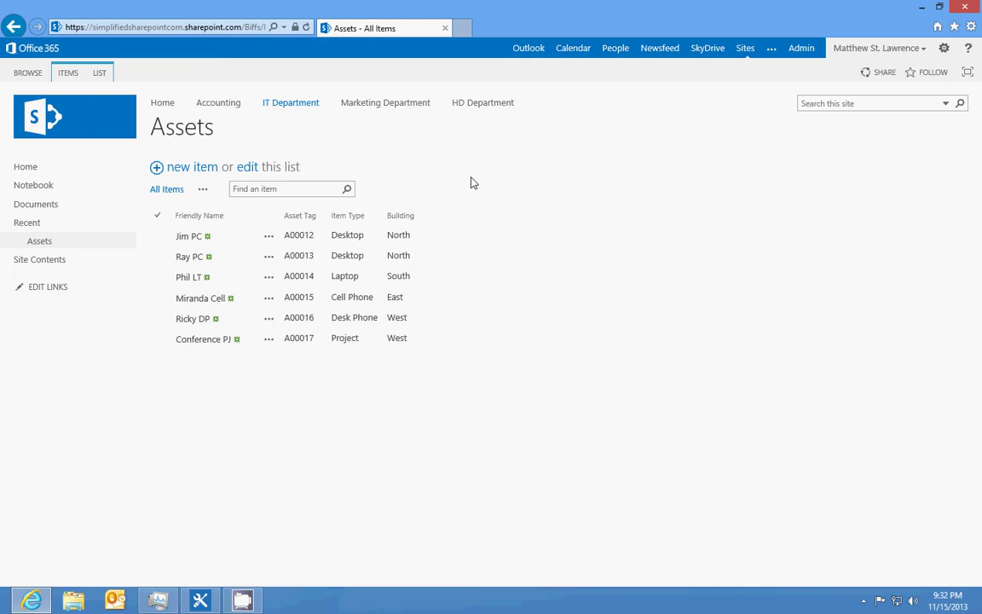
drag(224, 130, 148, 114)
click(417, 173)
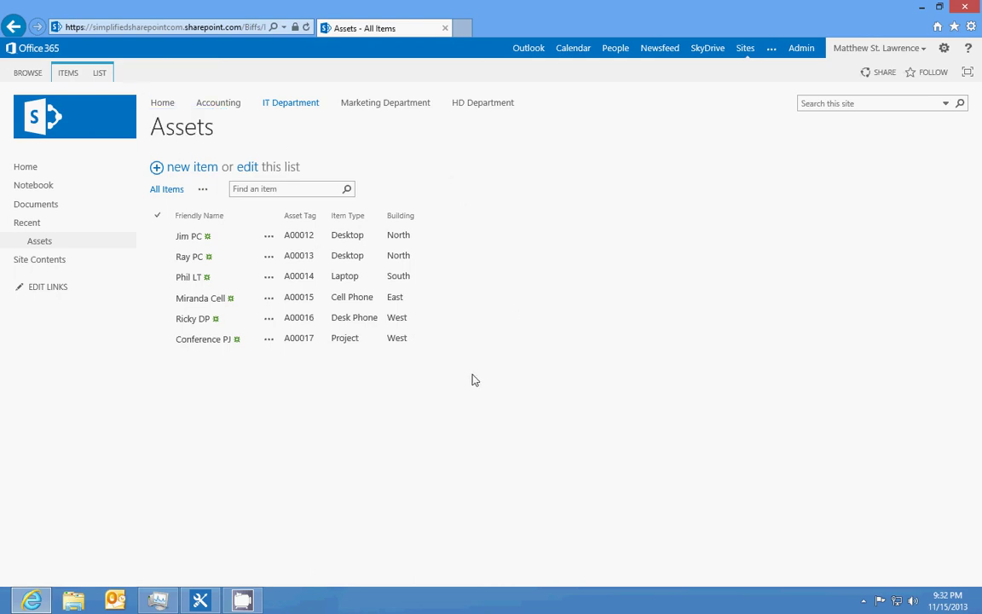